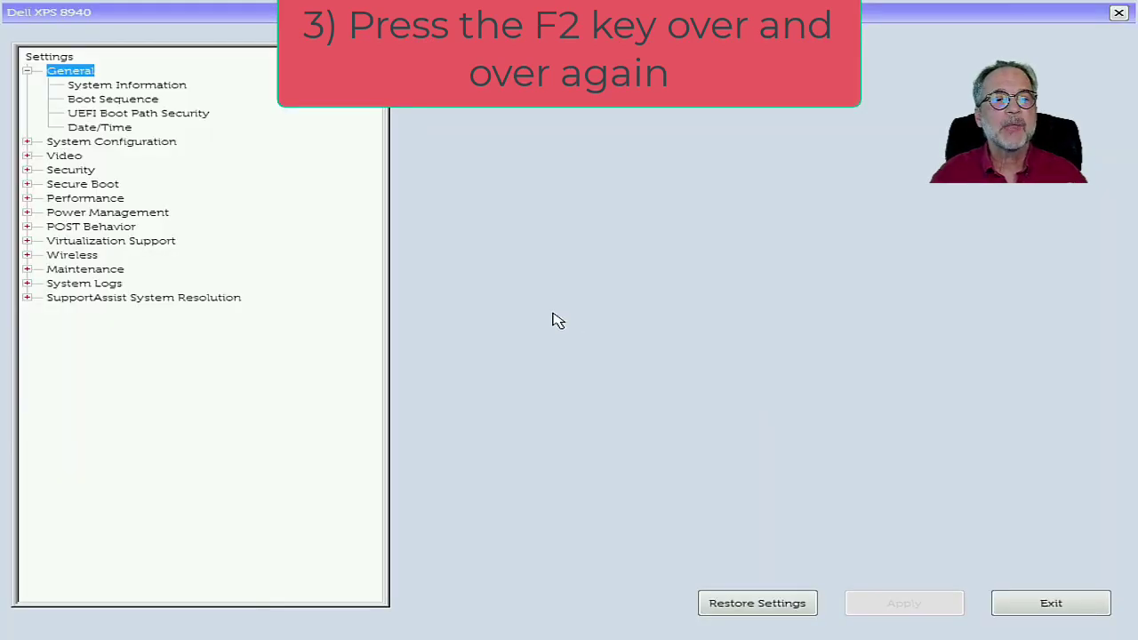
Step: Under Virtualization Support, enable Intel Virtualization Technology and VT for Direct I/O
{"action": "left_click", "coordinate": [28, 241]}
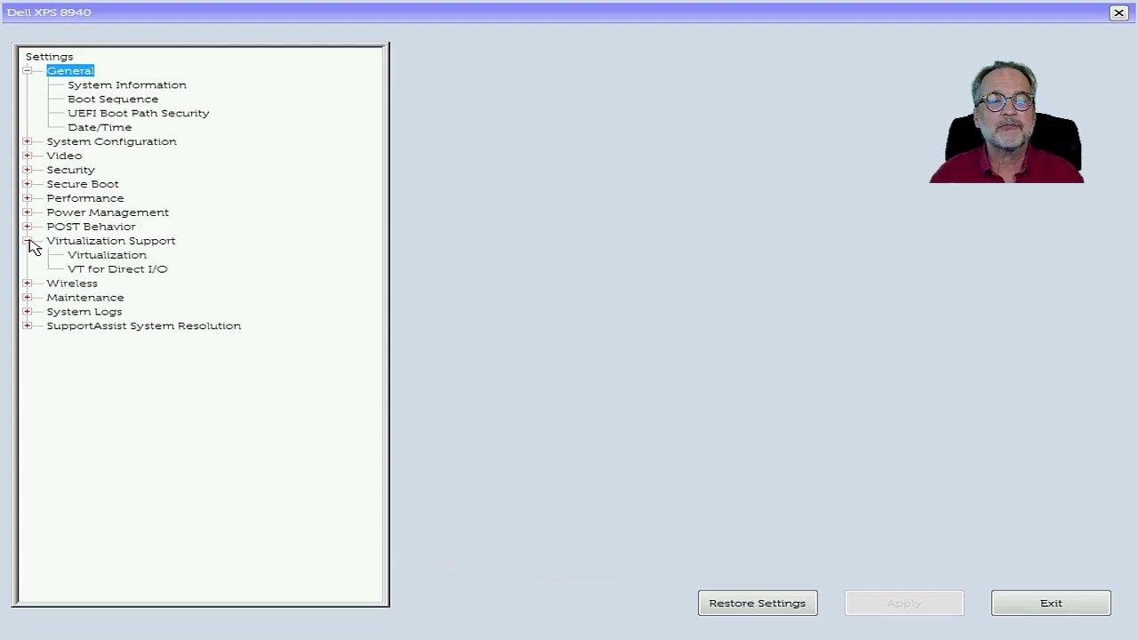
{"action": "left_click", "coordinate": [106, 256]}
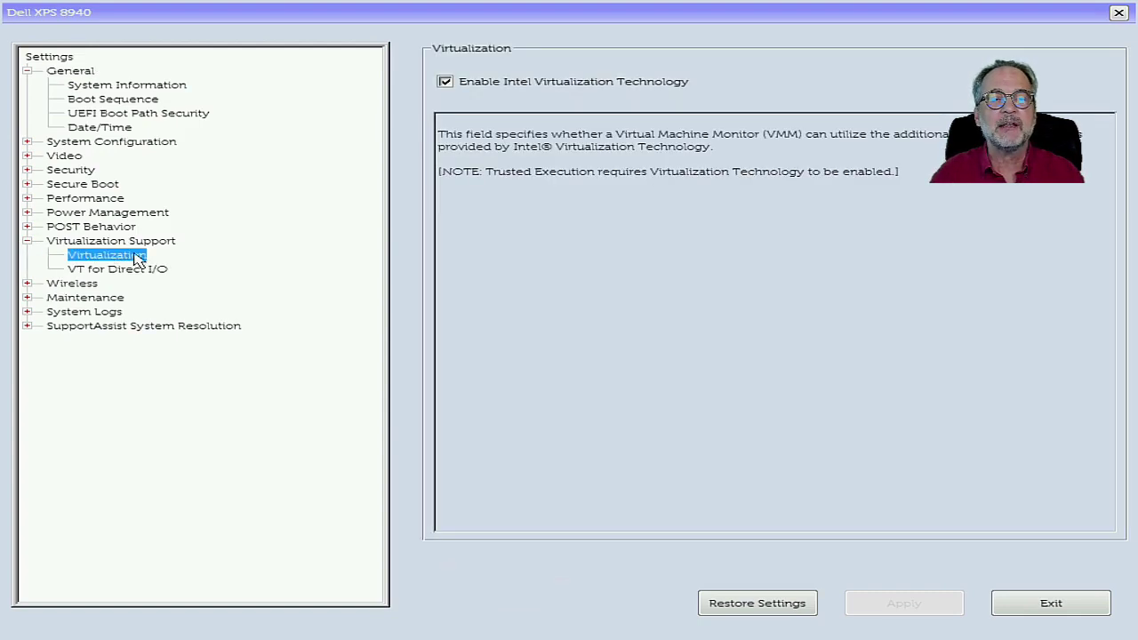
{"action": "left_click", "coordinate": [445, 81]}
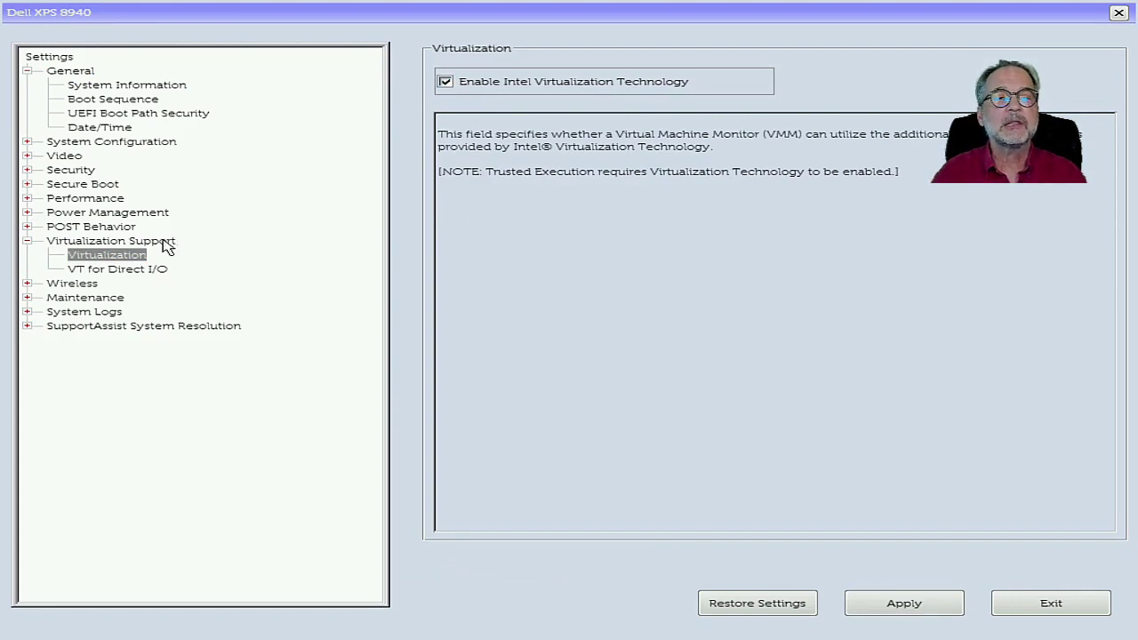
{"action": "left_click", "coordinate": [137, 271]}
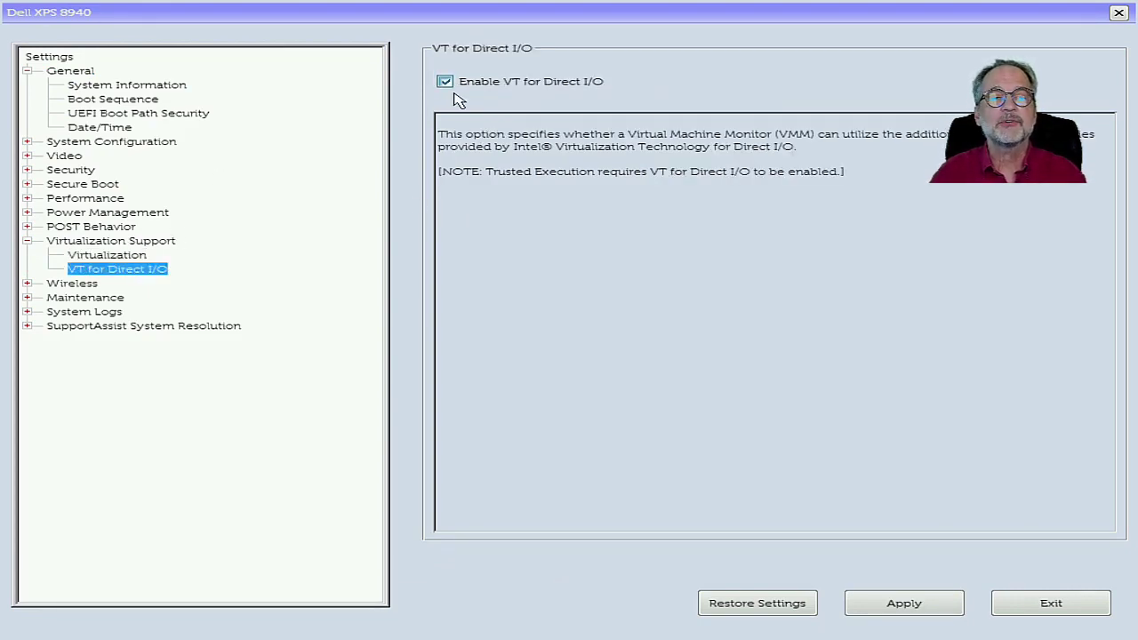
{"action": "left_click", "coordinate": [446, 82]}
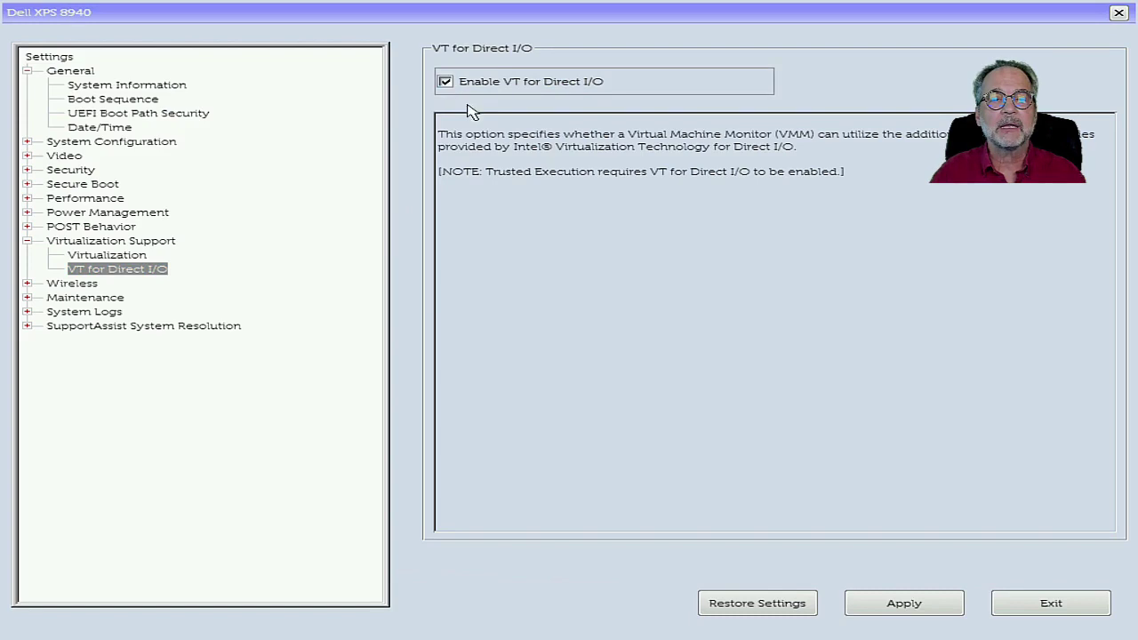
Step: Apply the changes, also saving them as Custom User Settings
{"action": "left_click", "coordinate": [905, 603]}
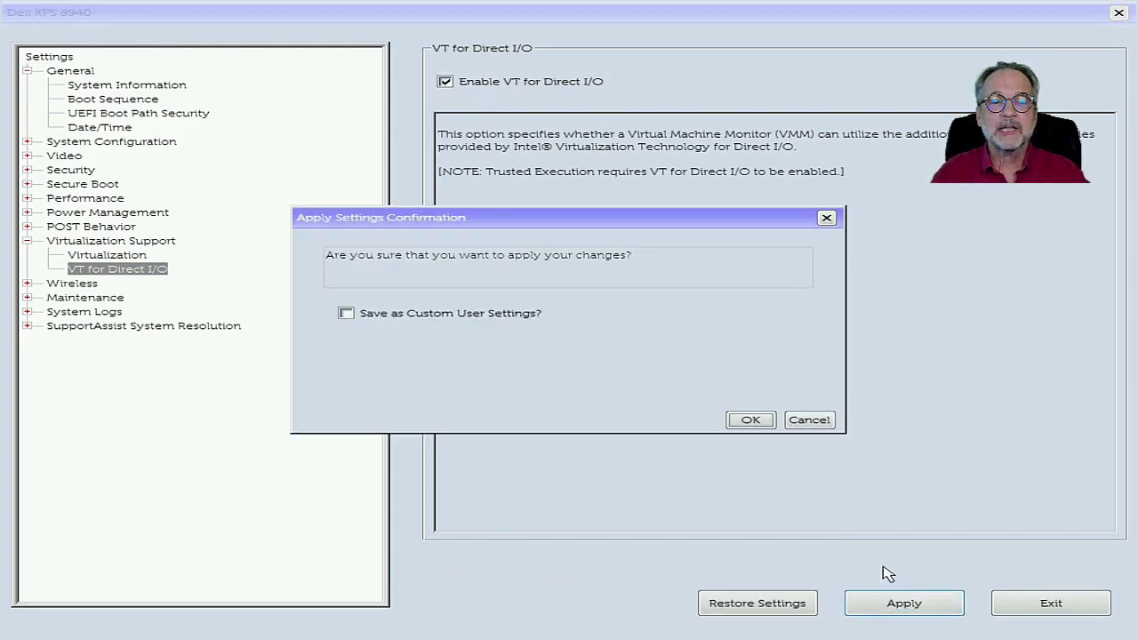
{"action": "left_click", "coordinate": [400, 317]}
{"action": "left_click", "coordinate": [752, 422]}
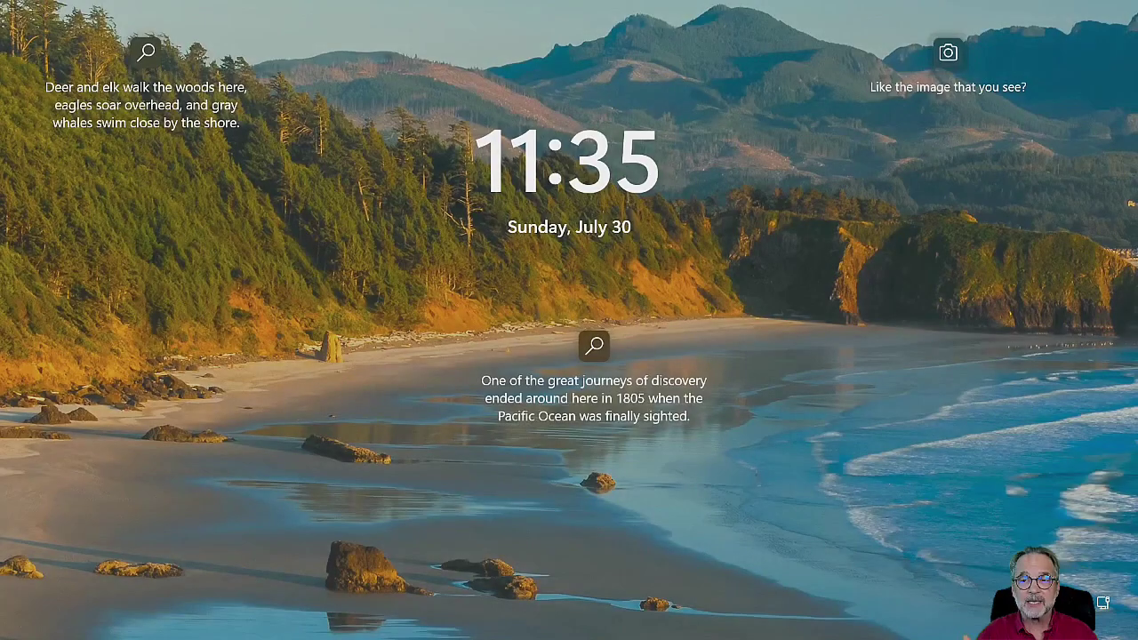
Step: Sign in, search 'restart', and confirm Restart now under Advanced startup options
{"action": "key", "text": "space"}
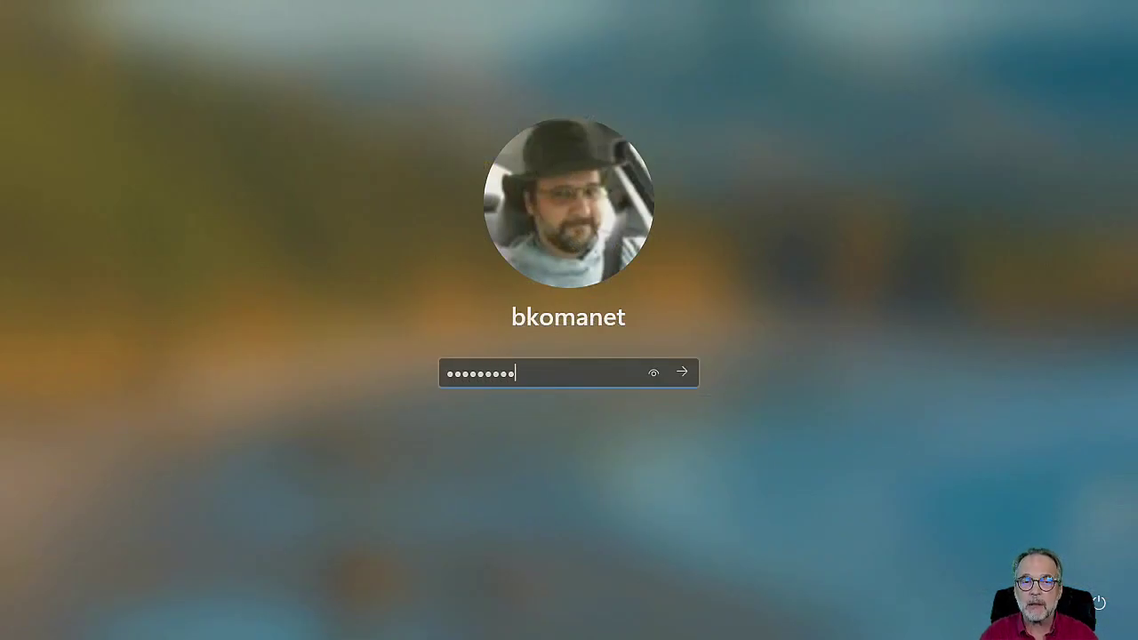
{"action": "key", "text": "Return"}
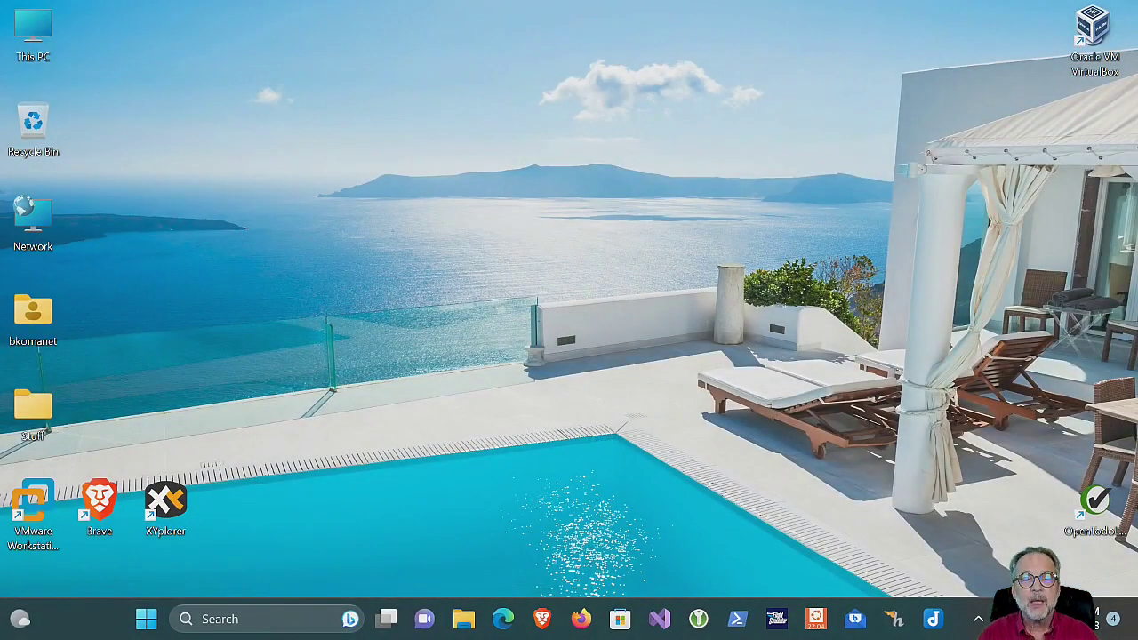
{"action": "left_click", "coordinate": [218, 627]}
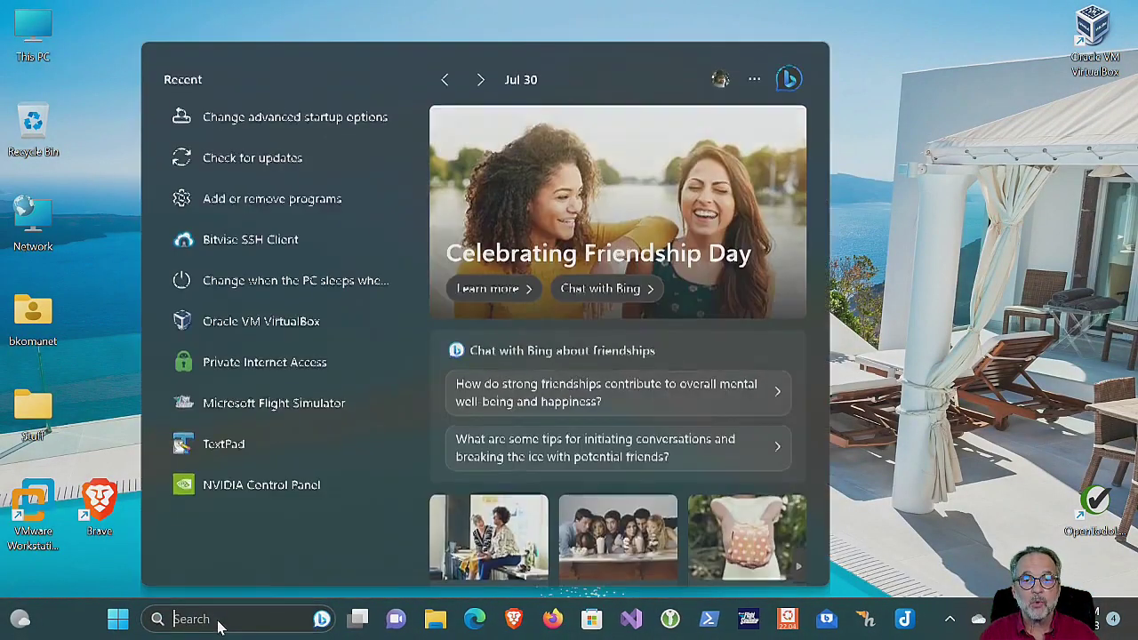
{"action": "type", "text": "restart"}
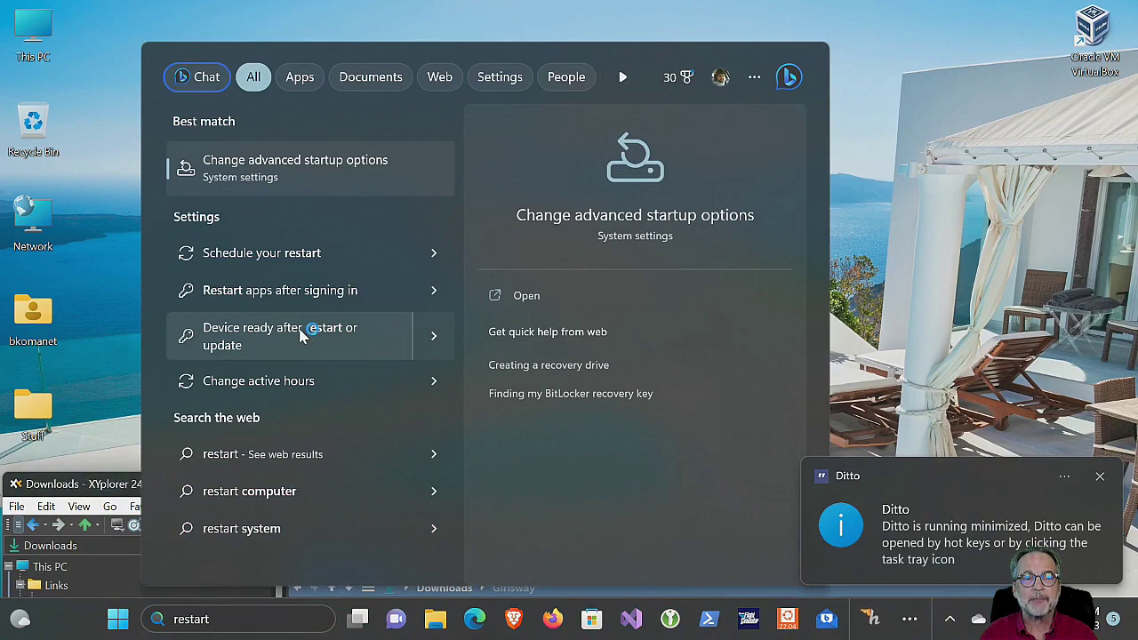
{"action": "left_click", "coordinate": [336, 170]}
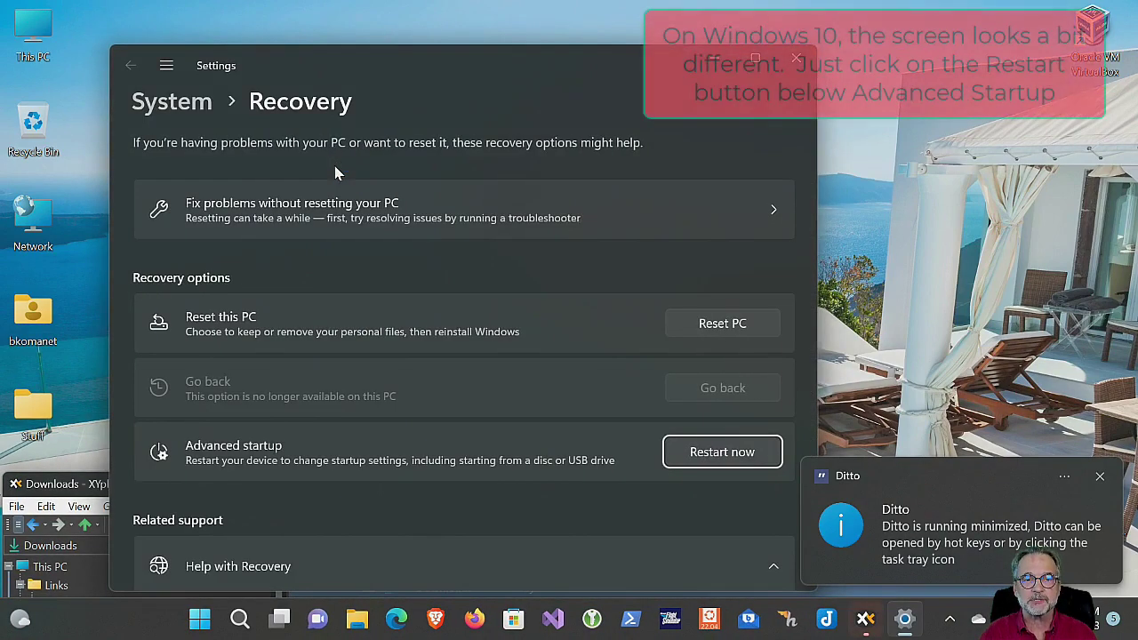
{"action": "left_click", "coordinate": [722, 453]}
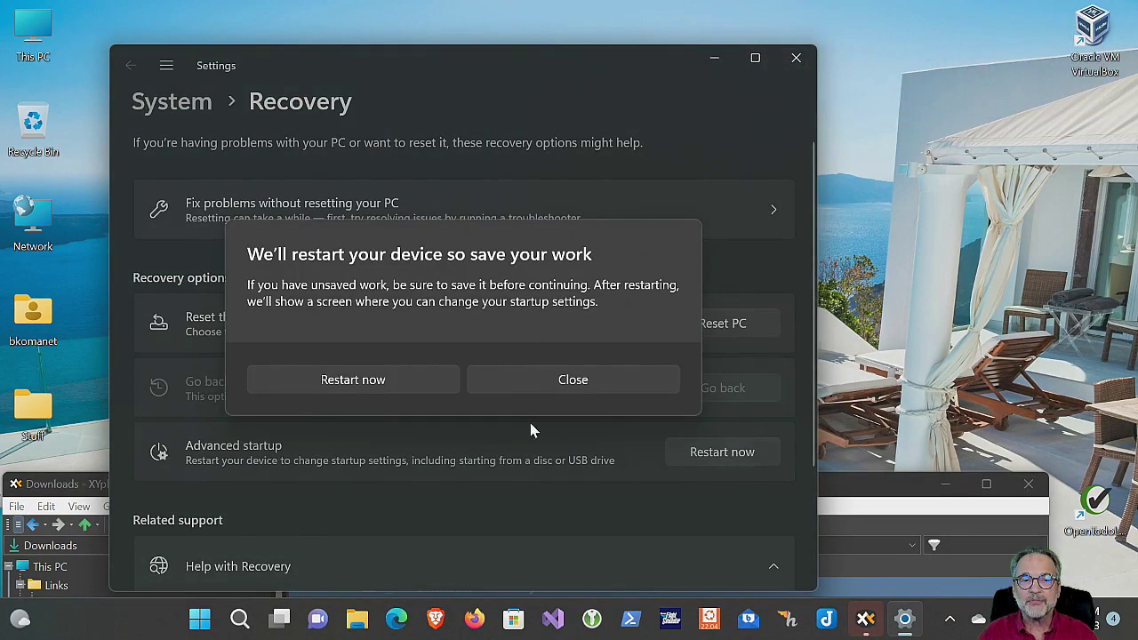
{"action": "left_click", "coordinate": [380, 375]}
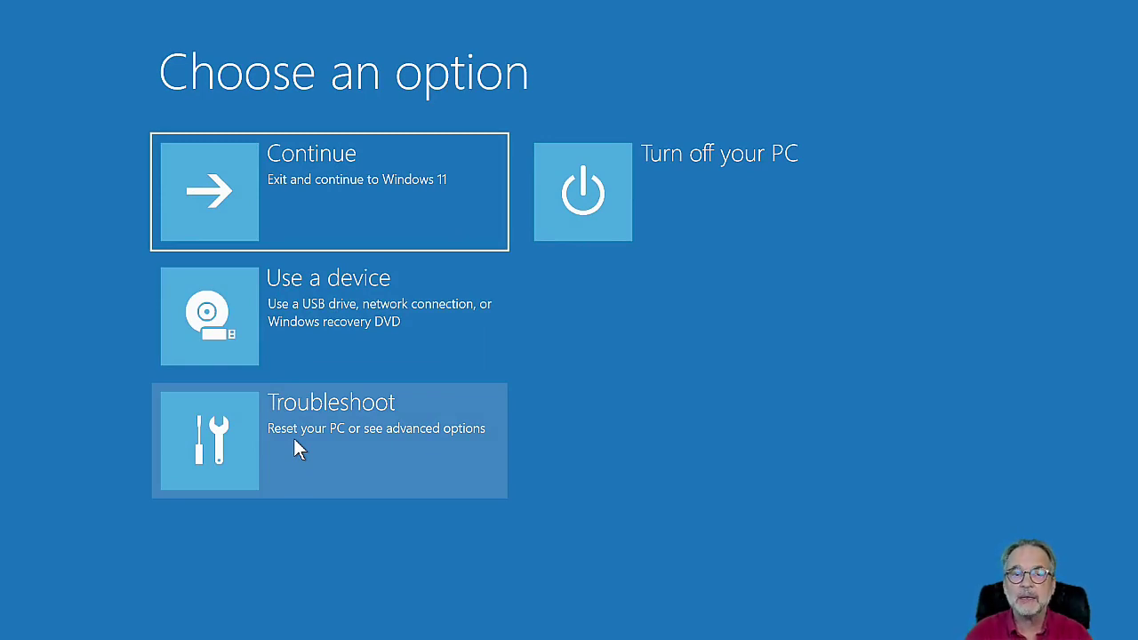
Step: Choose Troubleshoot > Advanced options > UEFI Firmware Settings to reboot into ThinkPad Setup
{"action": "left_click", "coordinate": [294, 440]}
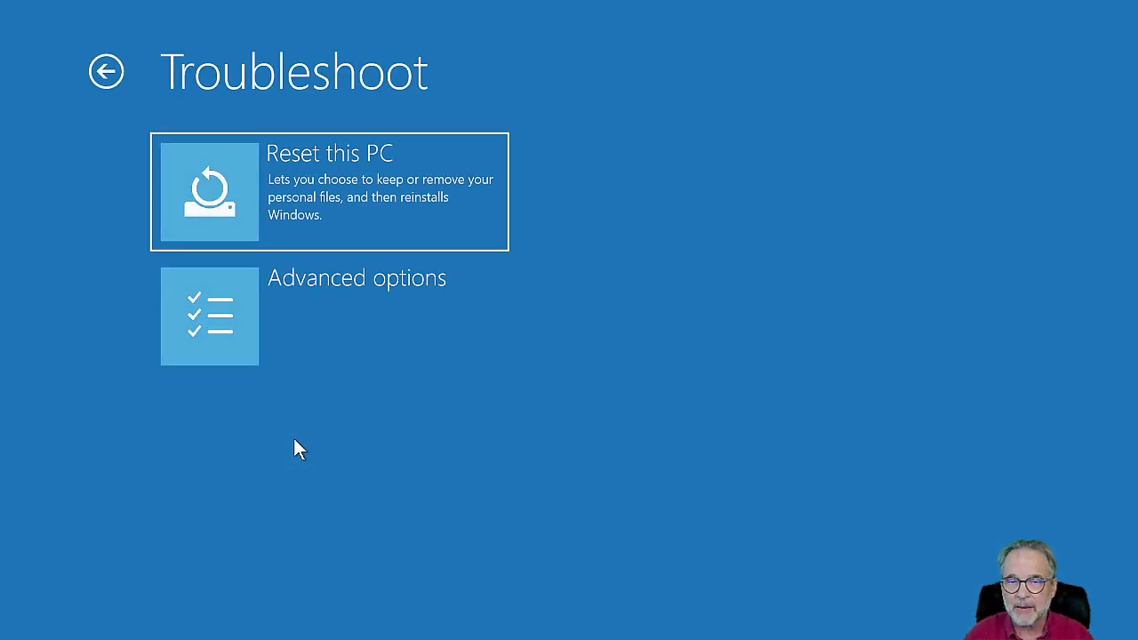
{"action": "left_click", "coordinate": [295, 291]}
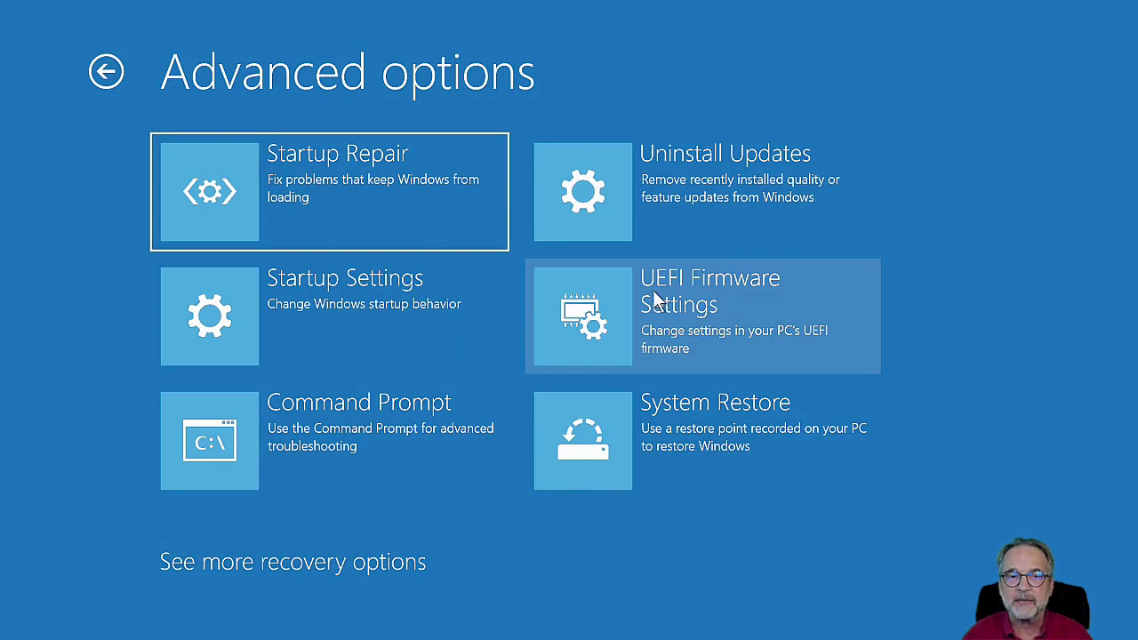
{"action": "left_click", "coordinate": [719, 339]}
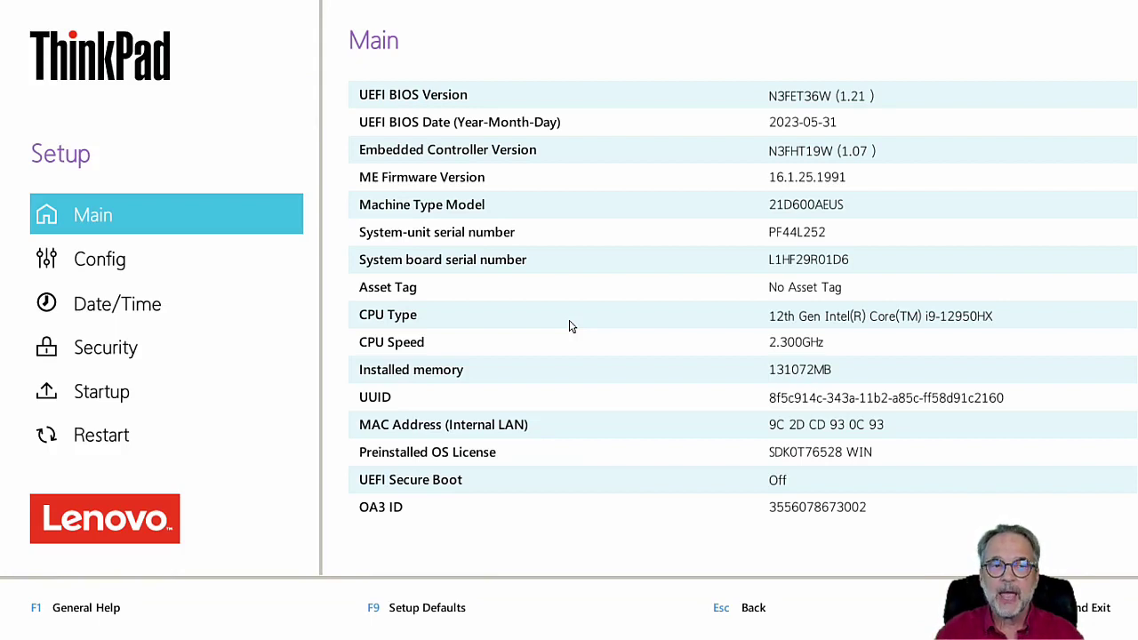
Step: Navigate to the Virtualization page in the Security section of ThinkPad Setup
{"action": "key", "text": "Down"}
{"action": "key", "text": "Down"}
{"action": "key", "text": "Down"}
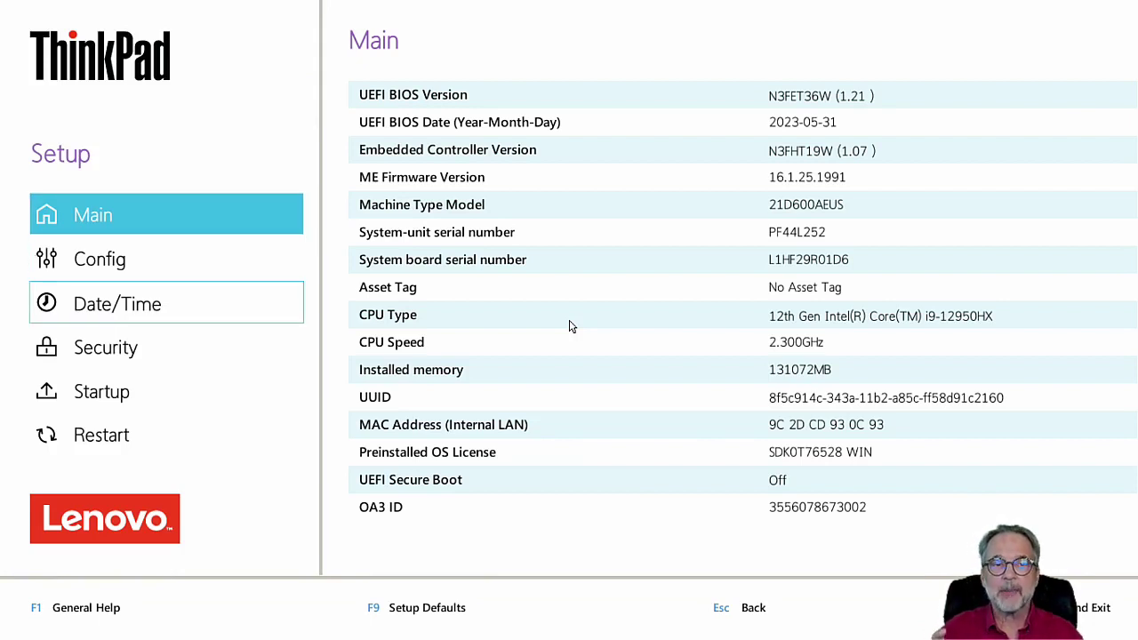
{"action": "key", "text": "Return"}
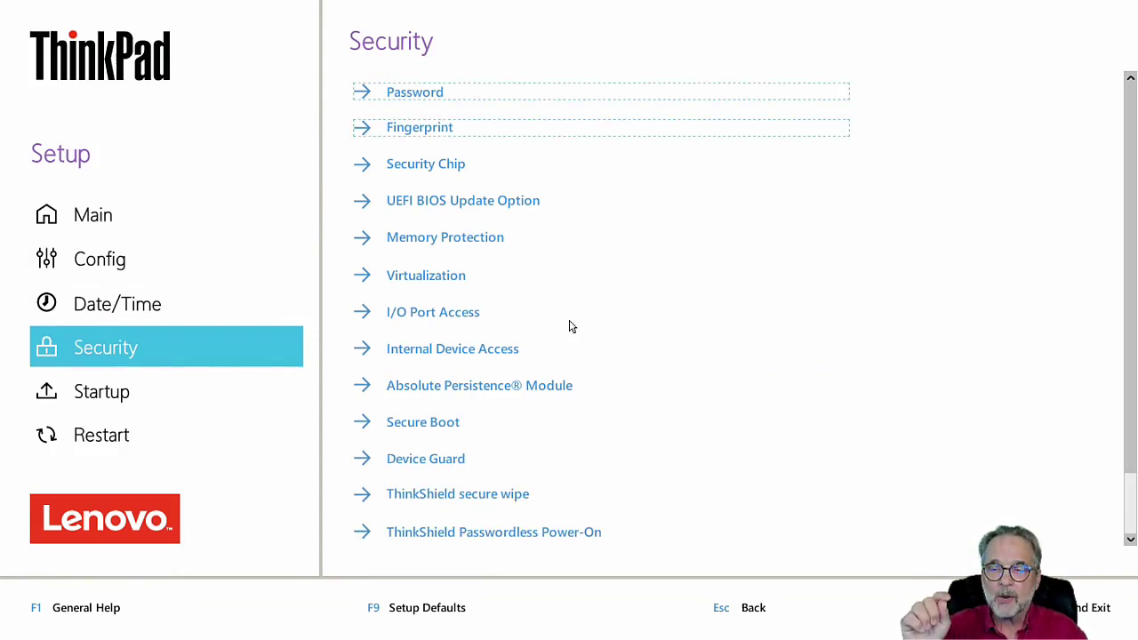
{"action": "key", "text": "Down"}
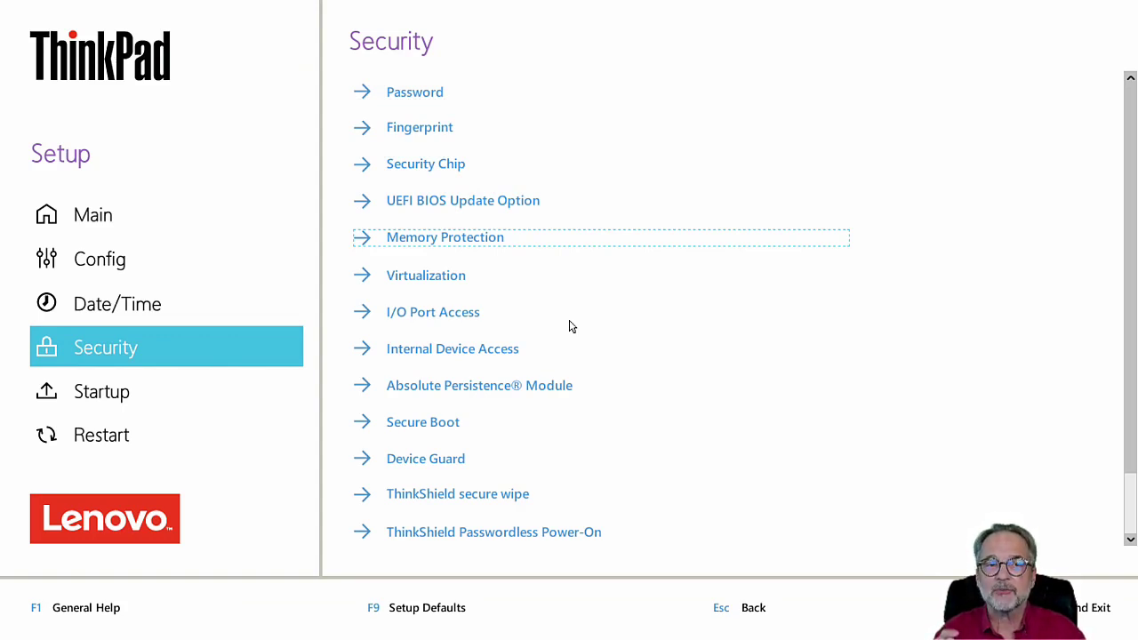
{"action": "key", "text": "Return"}
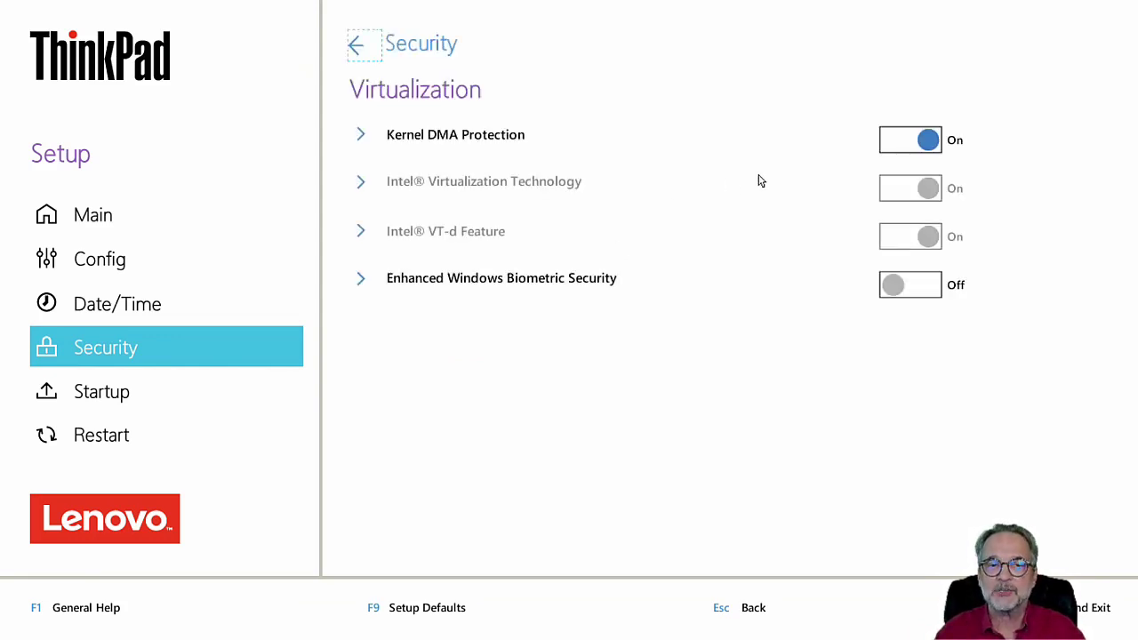
Step: Return Kernel DMA Protection, VT and VT-d to On, accept auto-enabling, and request Save and Exit
{"action": "left_click", "coordinate": [898, 142]}
{"action": "left_click", "coordinate": [902, 188]}
{"action": "left_click", "coordinate": [902, 188]}
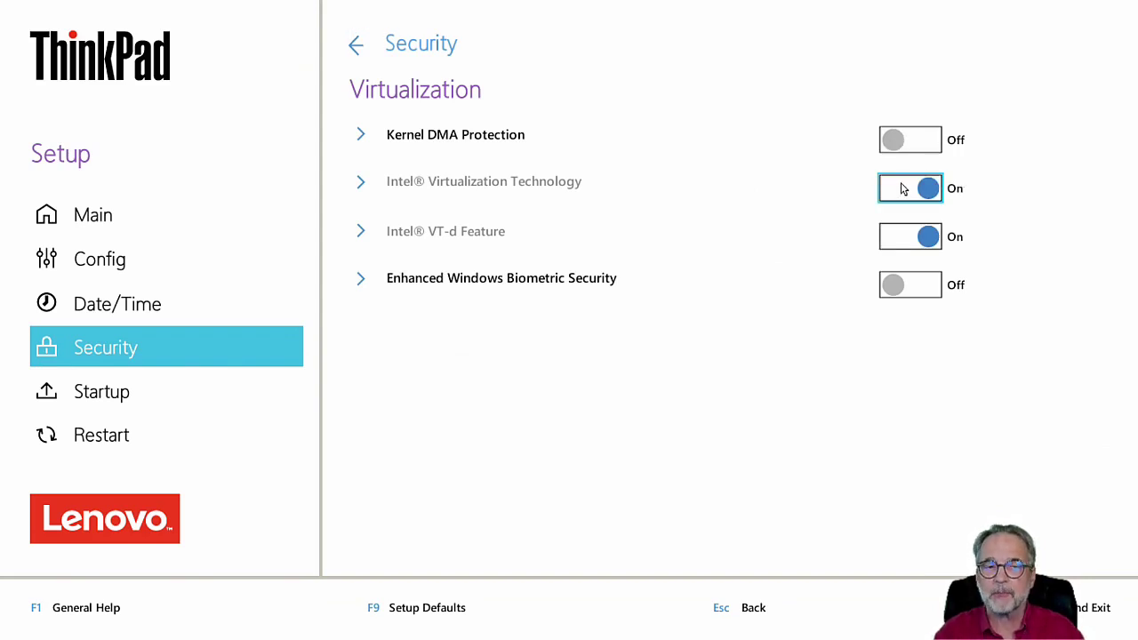
{"action": "left_click", "coordinate": [902, 249]}
{"action": "left_click", "coordinate": [902, 249]}
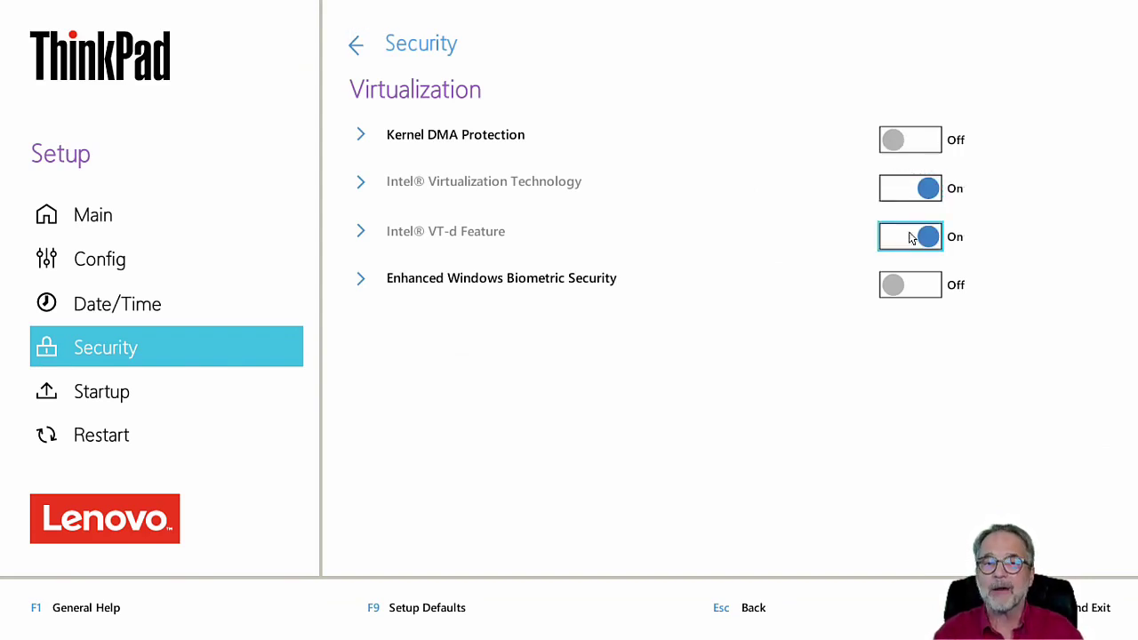
{"action": "left_click", "coordinate": [915, 140]}
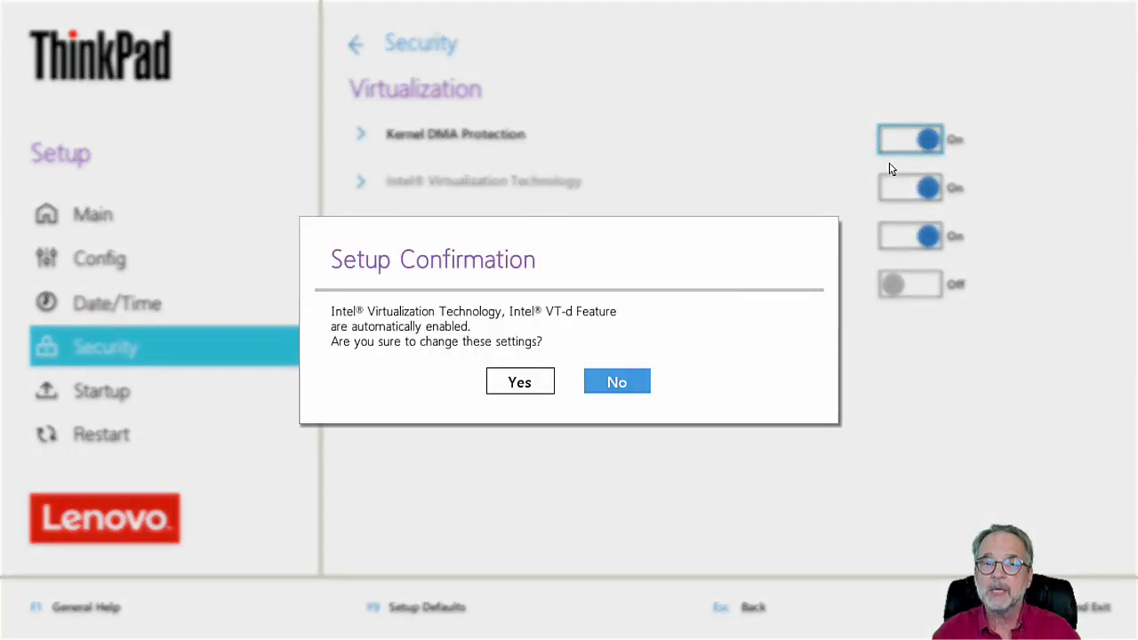
{"action": "left_click", "coordinate": [516, 378]}
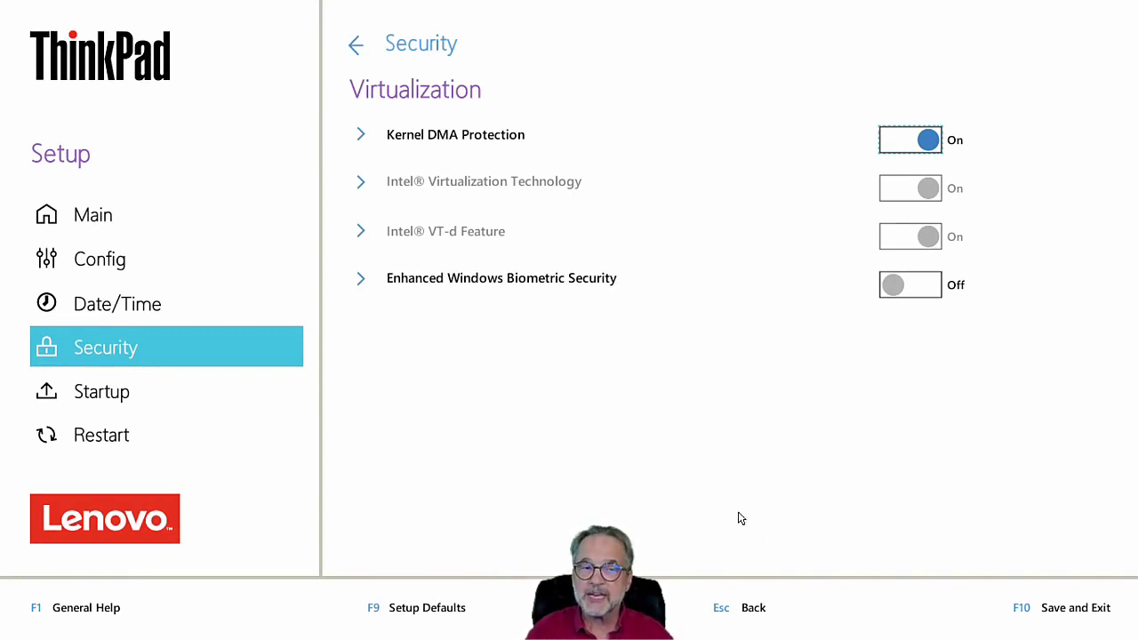
{"action": "left_click", "coordinate": [1032, 608]}
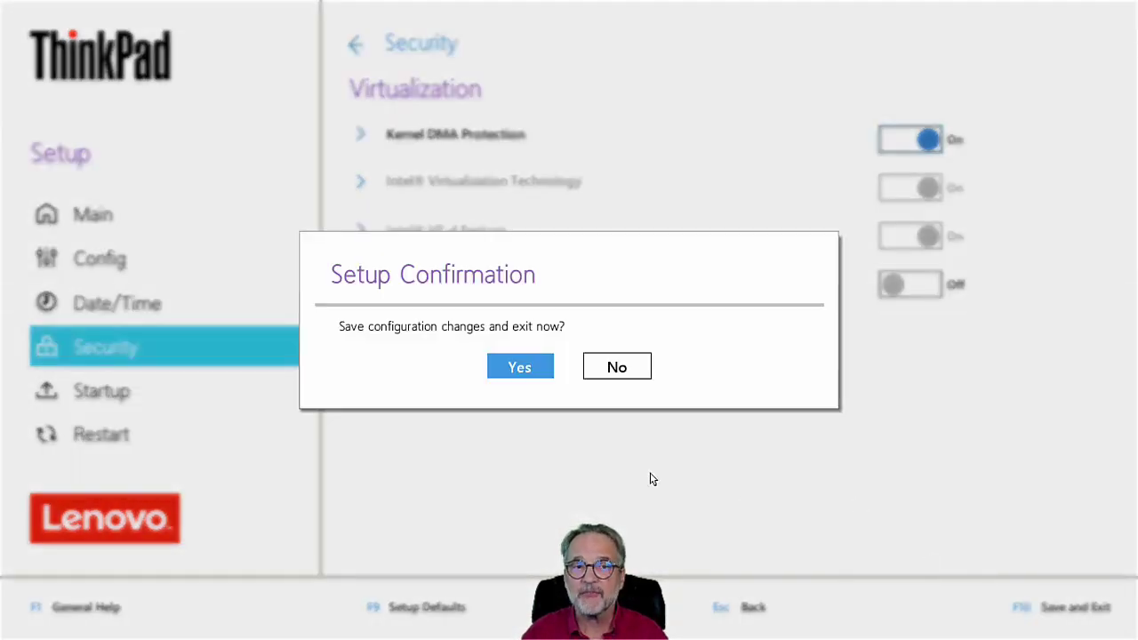
Step: Confirm Yes to save the configuration changes and exit ThinkPad Setup
{"action": "left_click", "coordinate": [541, 368]}
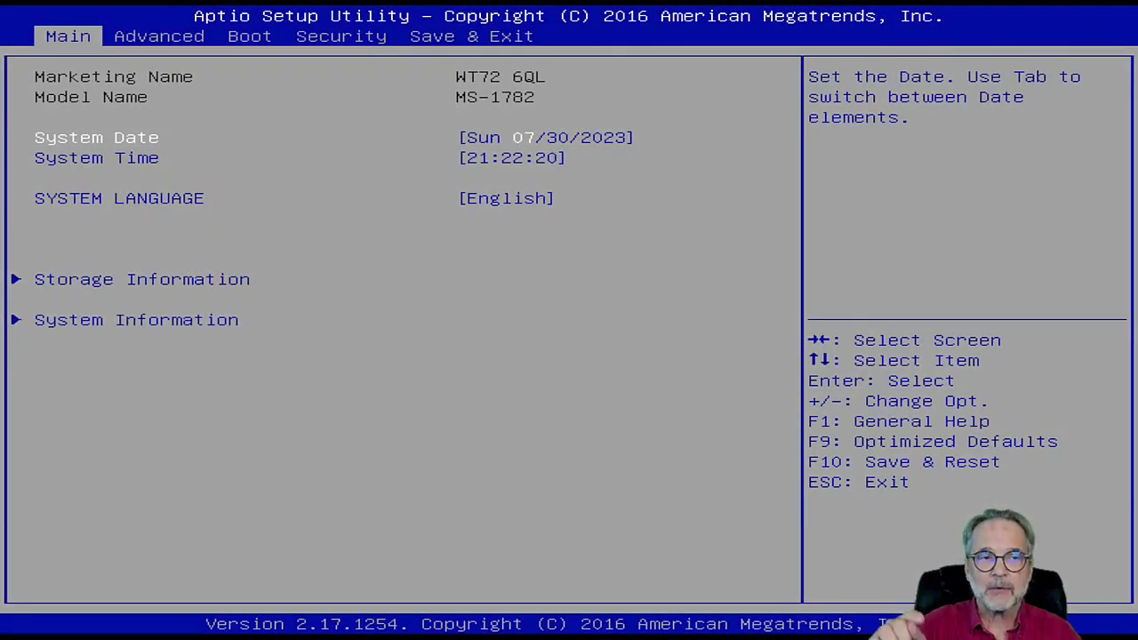
Step: On the Advanced page, keep Intel Virtualization Technology set to Enabled
{"action": "key", "text": "Right"}
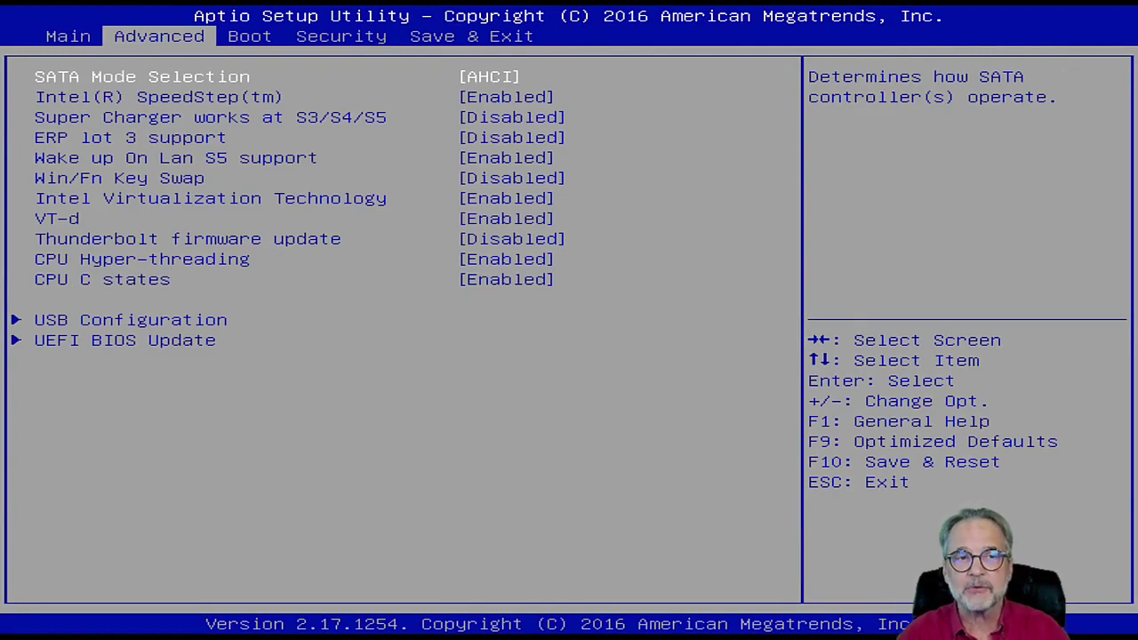
{"action": "key", "text": "Down"}
{"action": "key", "text": "Down"}
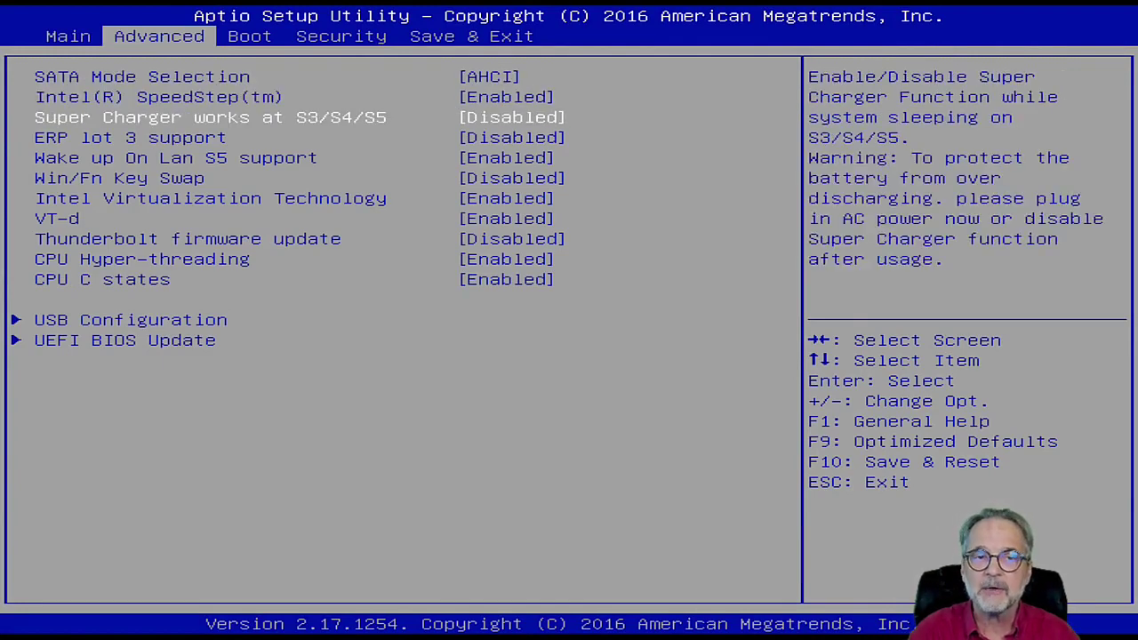
{"action": "key", "text": "Down"}
{"action": "key", "text": "Down"}
{"action": "key", "text": "Down"}
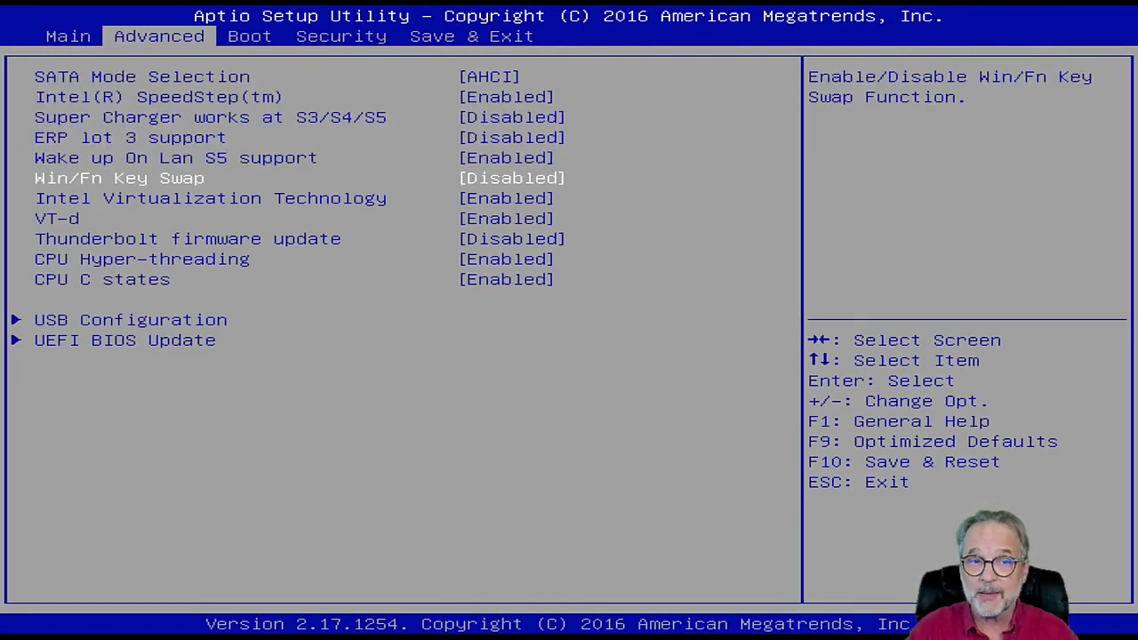
{"action": "key", "text": "Down"}
{"action": "key", "text": "Return"}
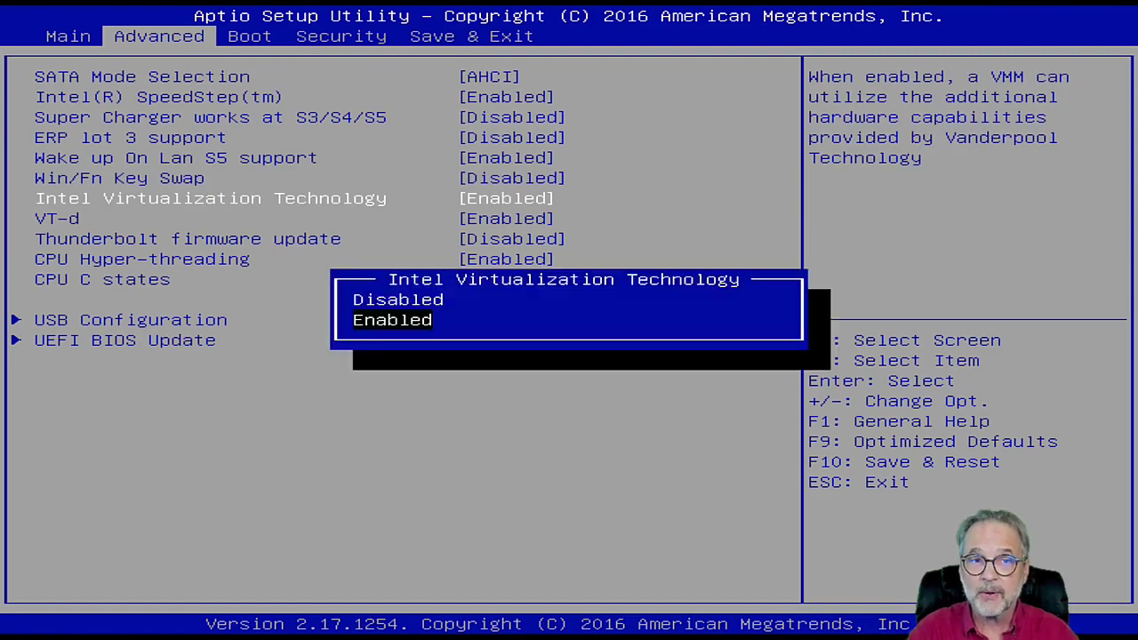
{"action": "key", "text": "Up"}
{"action": "key", "text": "Down"}
{"action": "key", "text": "Return"}
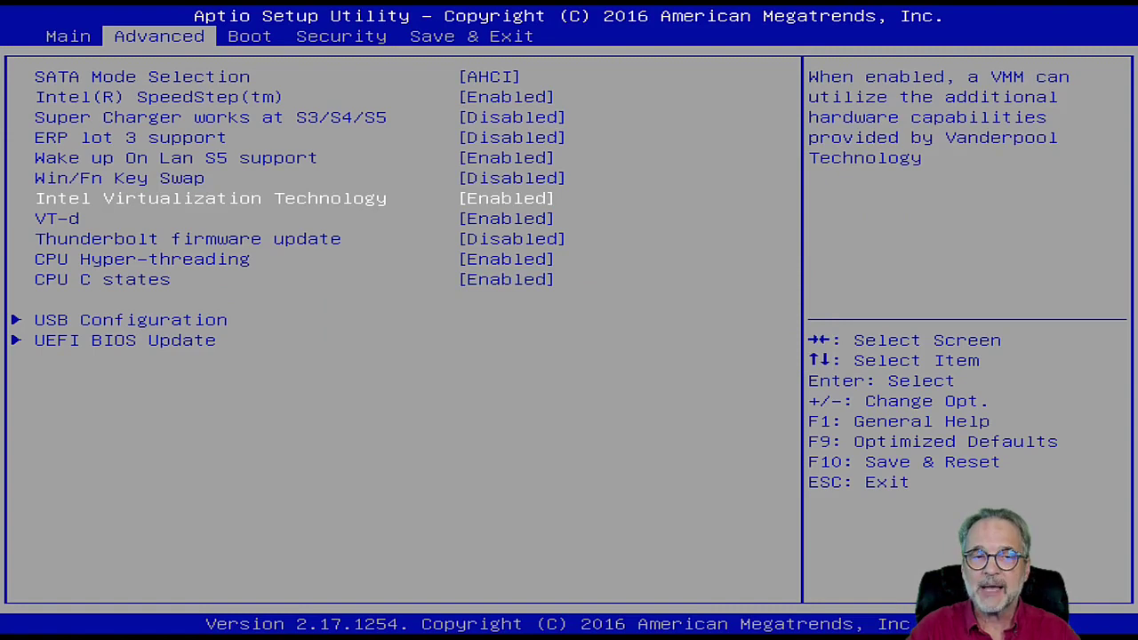
Step: Keep VT-d set to Enabled, then choose Save Changes and Reset
{"action": "key", "text": "Down"}
{"action": "key", "text": "Return"}
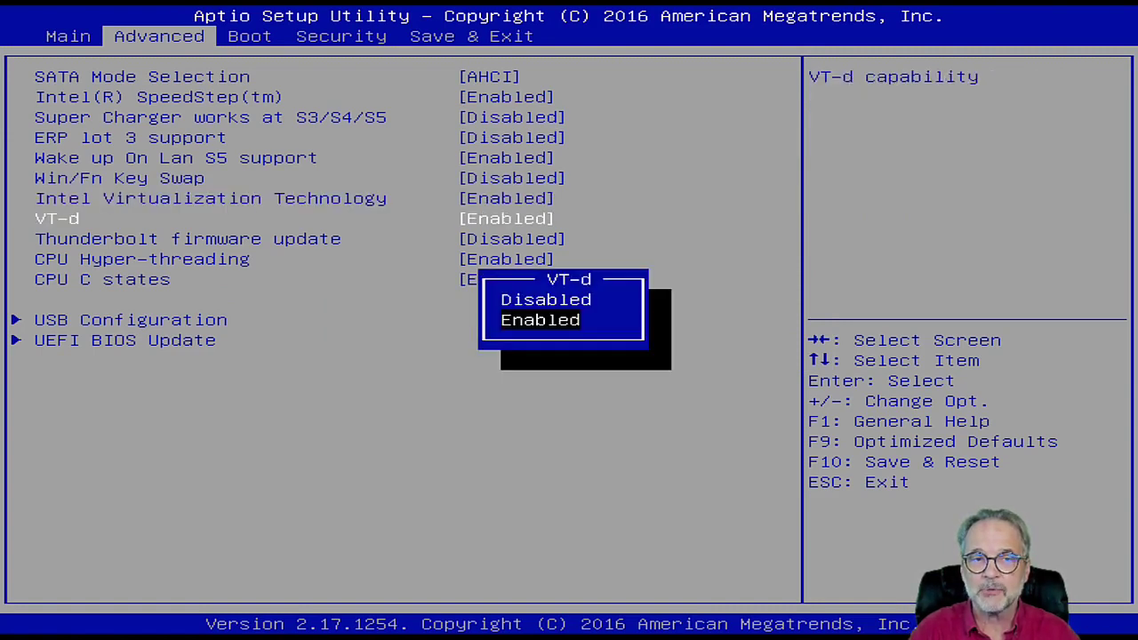
{"action": "key", "text": "Up"}
{"action": "key", "text": "Down"}
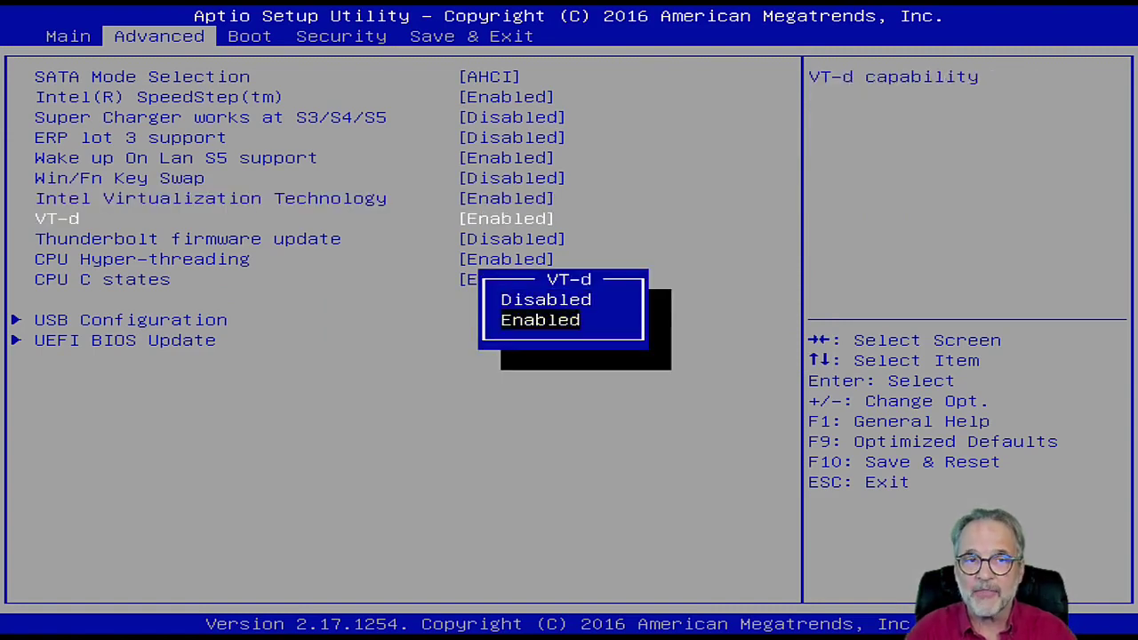
{"action": "key", "text": "Return"}
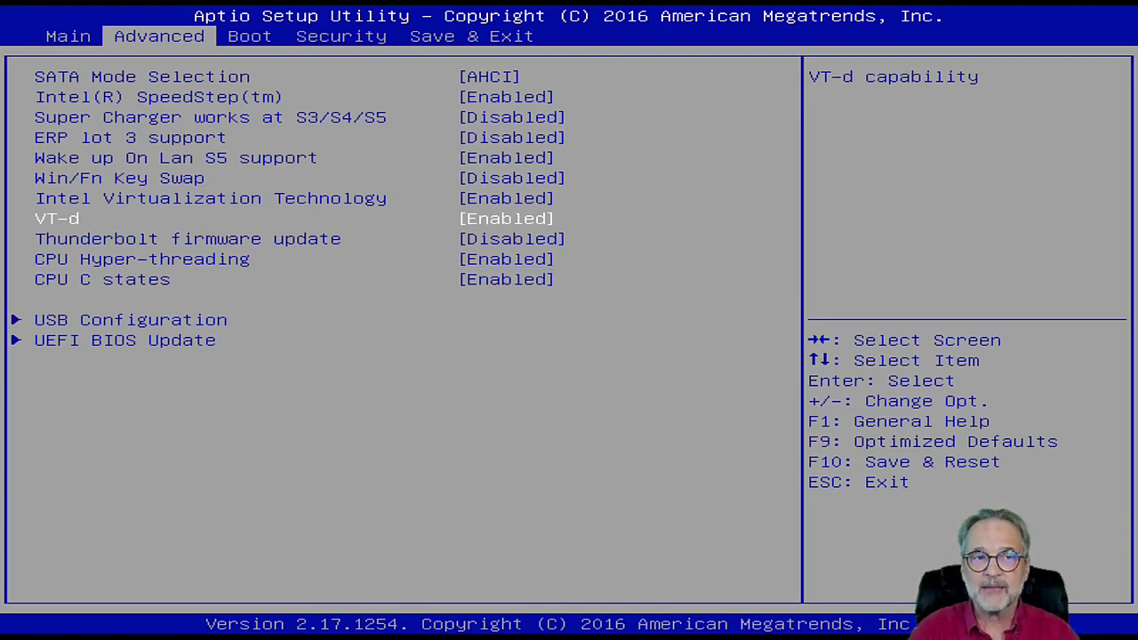
{"action": "key", "text": "Right"}
{"action": "key", "text": "Right"}
{"action": "key", "text": "Right"}
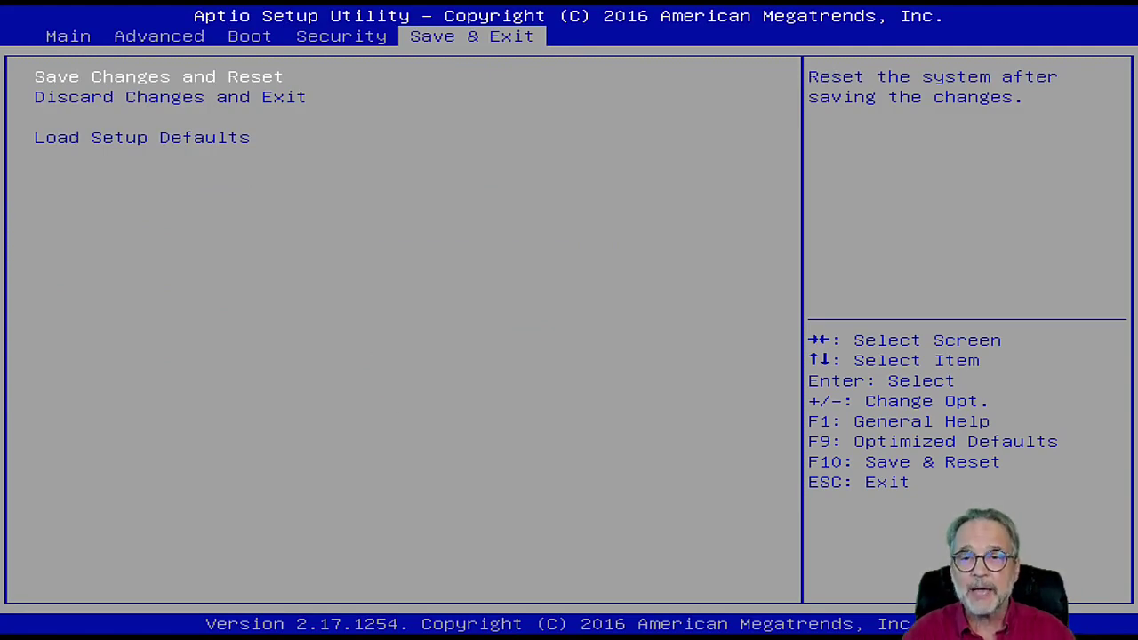
{"action": "key", "text": "Return"}
{"action": "key", "text": "Return"}
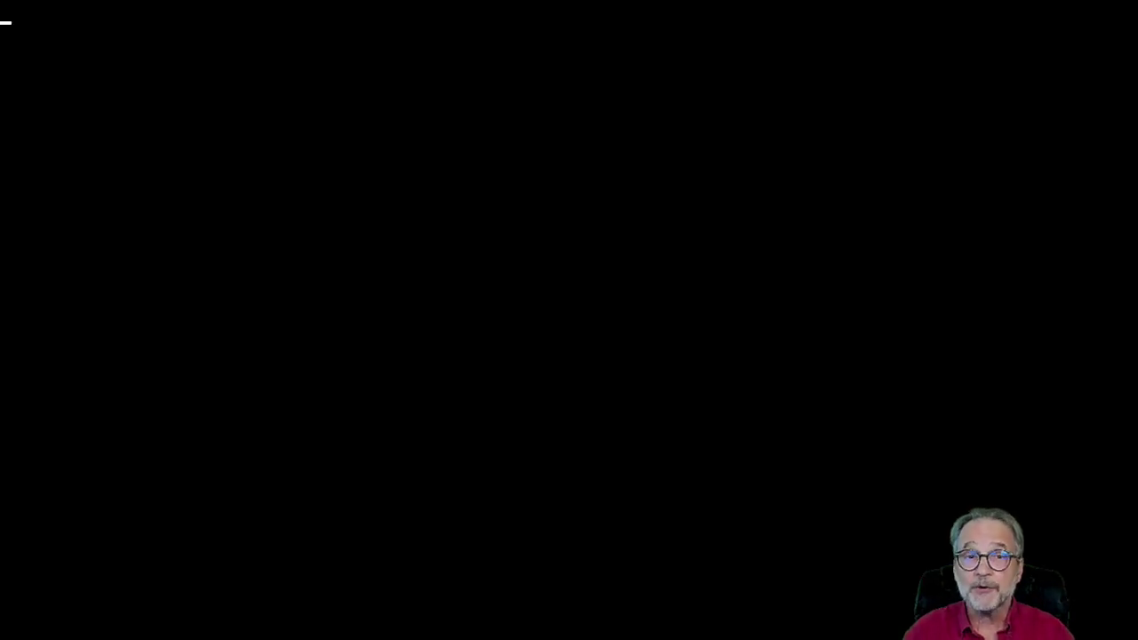